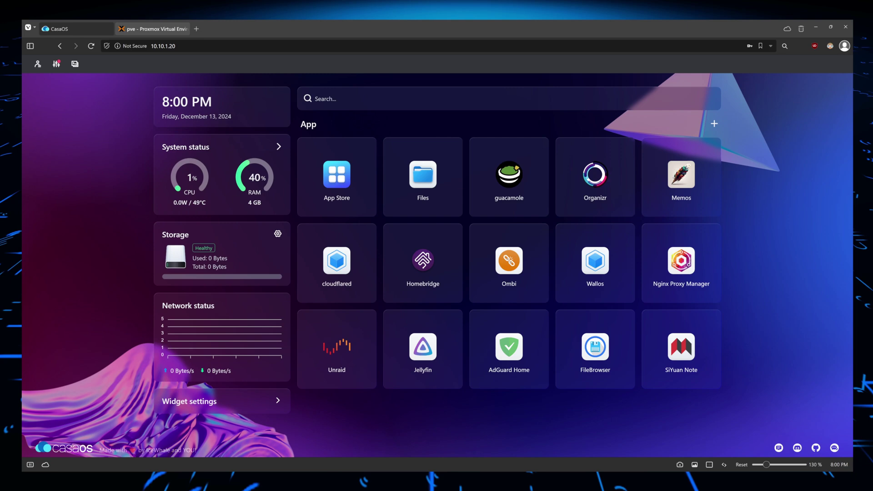
Step: Open the CasaOS dashboard settings to see the v0.4.13 Update row
{"action": "left_click", "coordinate": [56, 65]}
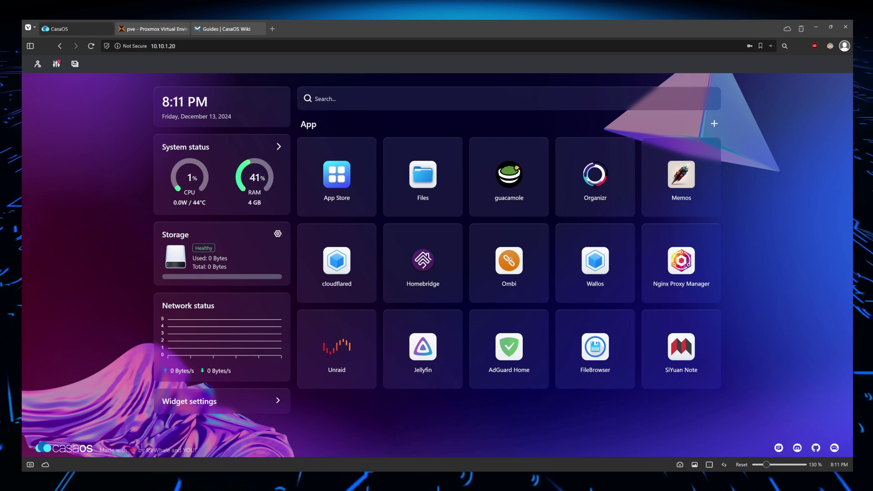
Step: Check the installed v0.4.13 in Settings, then open and close the terminal login dialog
{"action": "left_click", "coordinate": [54, 66]}
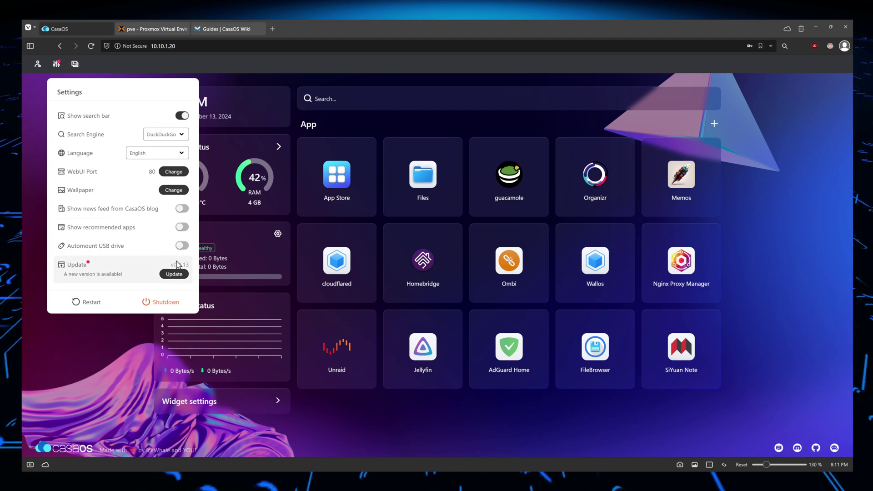
{"action": "left_click_drag", "start_coordinate": [170, 264], "coordinate": [197, 267]}
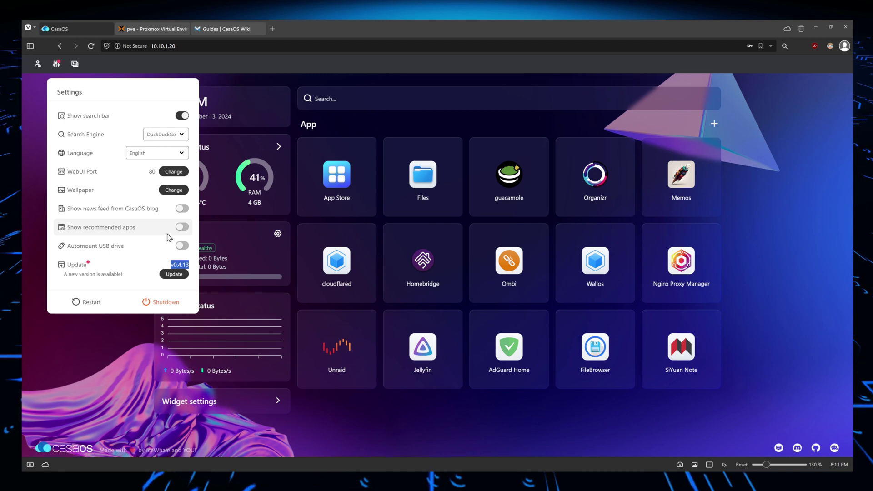
{"action": "left_click", "coordinate": [422, 101]}
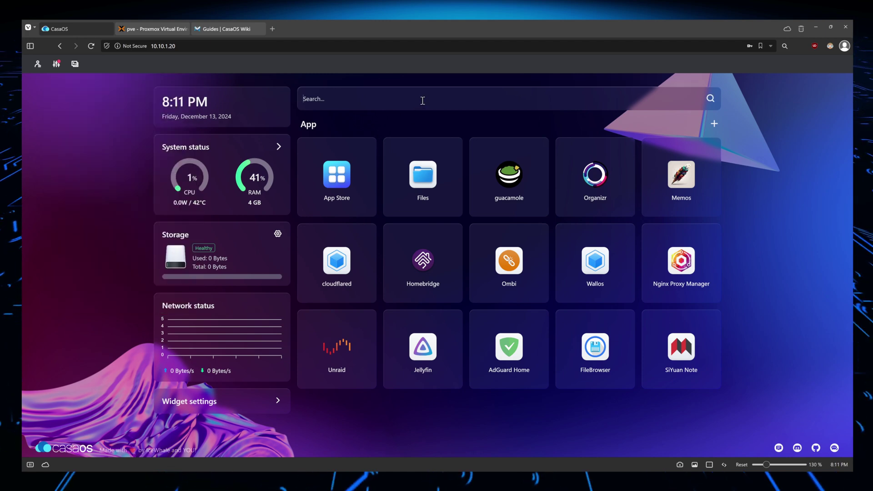
{"action": "left_click", "coordinate": [75, 63]}
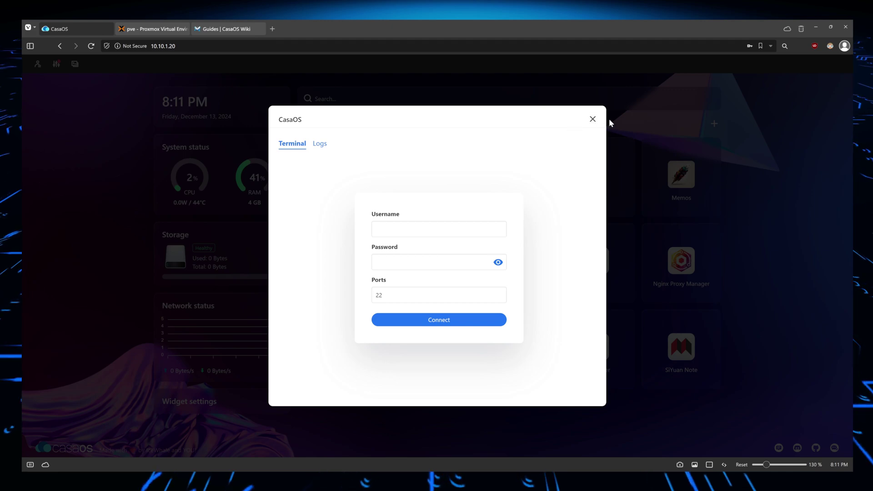
{"action": "left_click", "coordinate": [593, 119]}
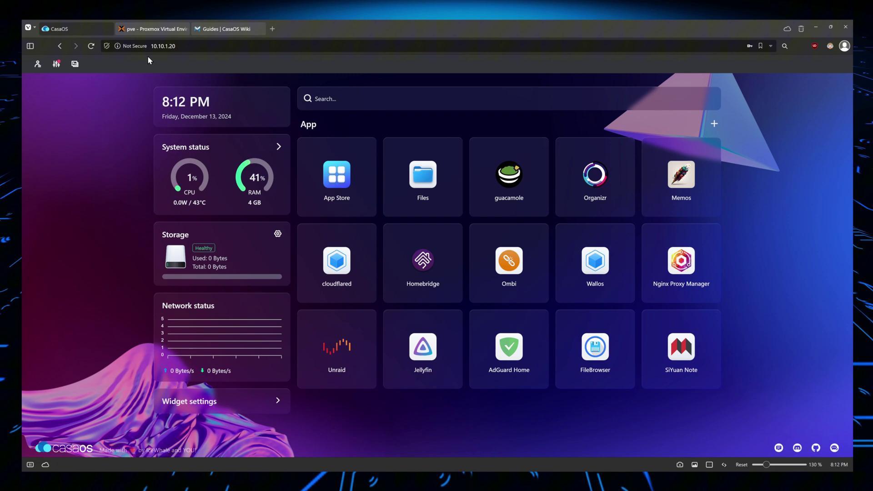
Step: Run casaos -v in Proxmox container 103's console to confirm CasaOS v0.4.13
{"action": "left_click", "coordinate": [144, 30]}
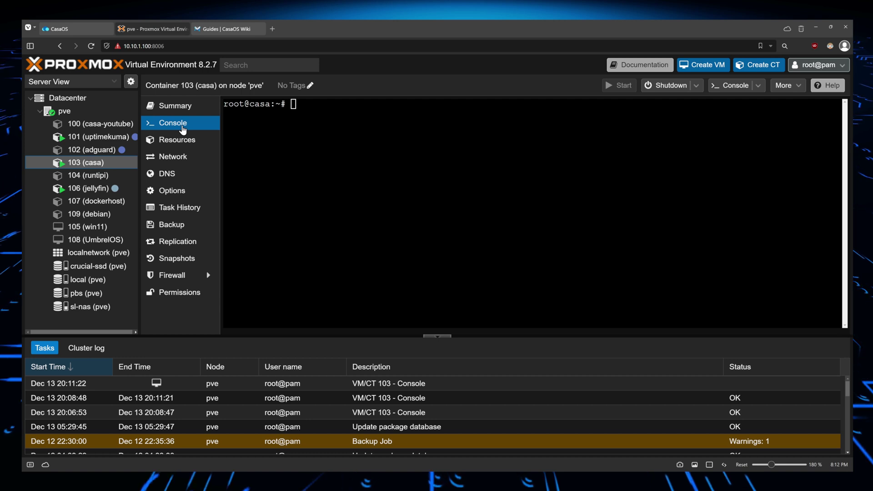
{"action": "left_click", "coordinate": [307, 110]}
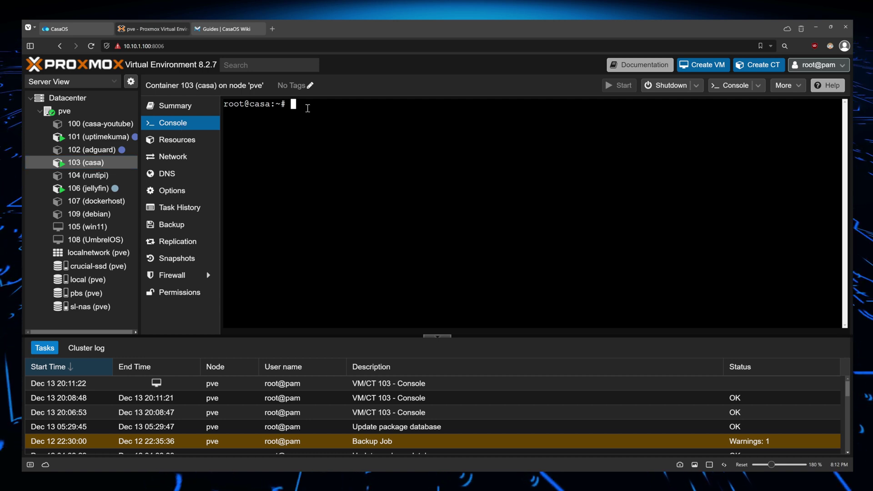
{"action": "type", "text": "cas"}
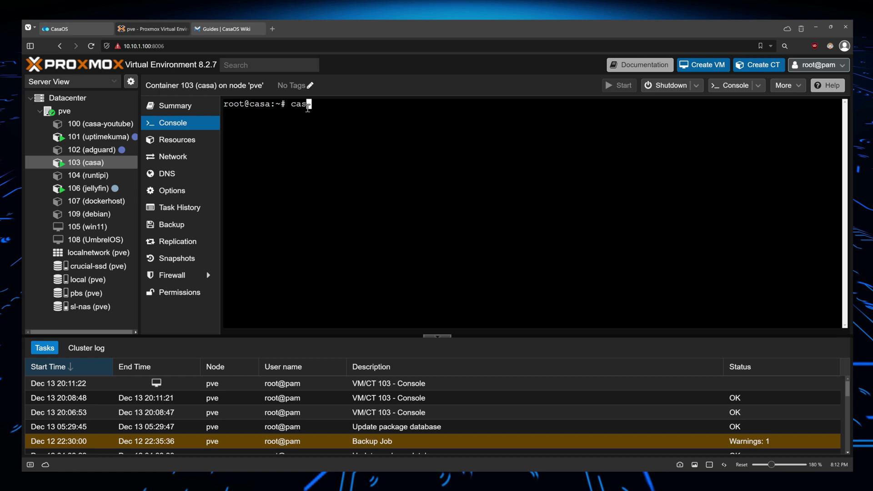
{"action": "type", "text": "aos "}
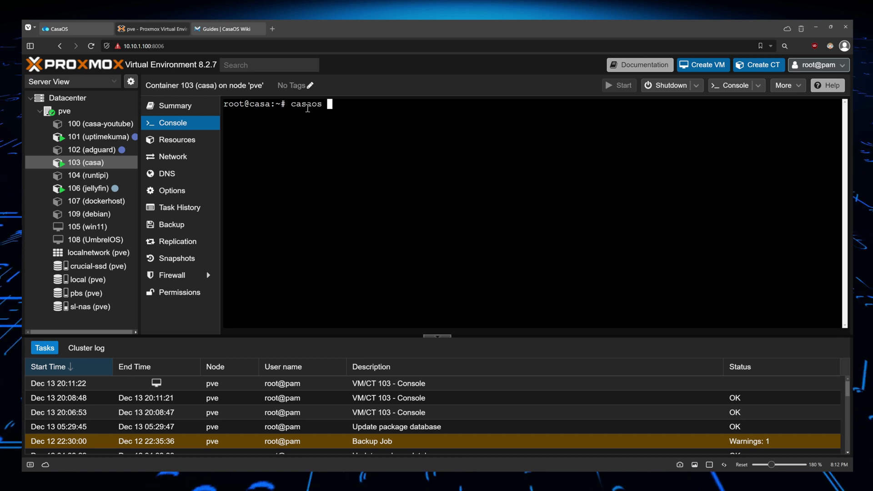
{"action": "type", "text": "-v"}
{"action": "key", "text": "Return"}
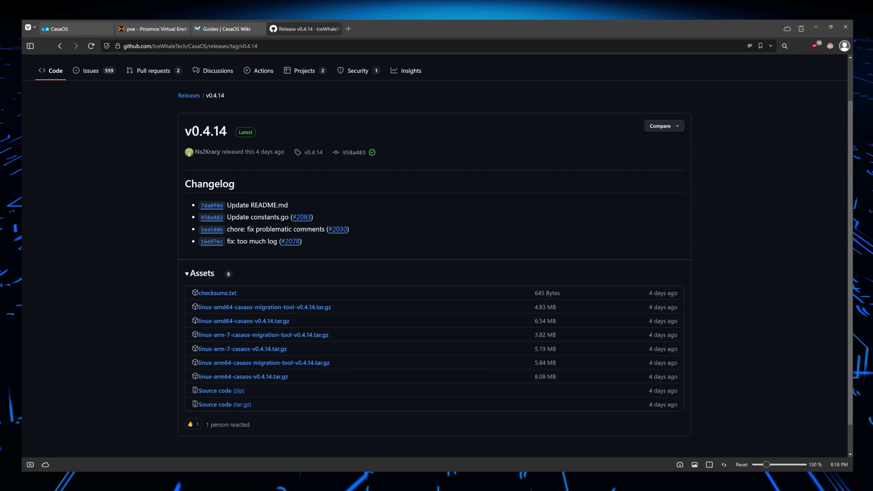
{"action": "scroll", "coordinate": [437, 254], "scroll_direction": "up", "scroll_amount": 2}
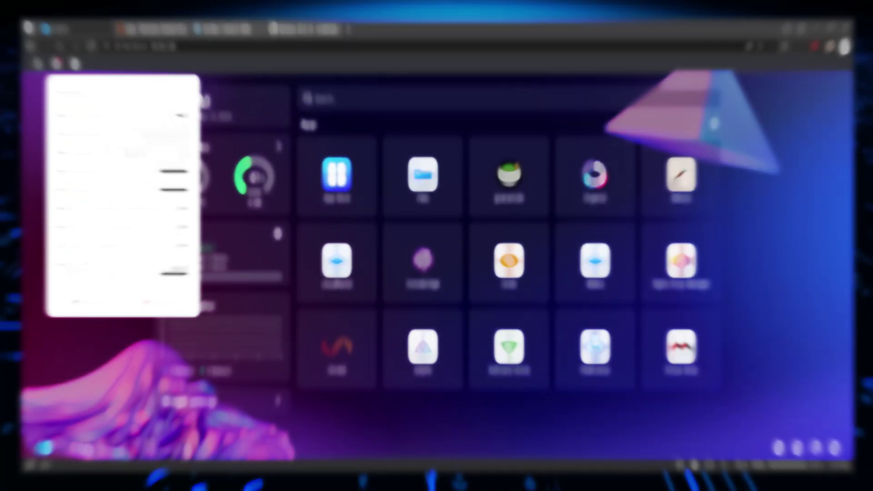
Step: Reopen and close the Settings panel, then bring up the Terminal and Logs SSH login form
{"action": "mouse_move", "coordinate": [596, 177]}
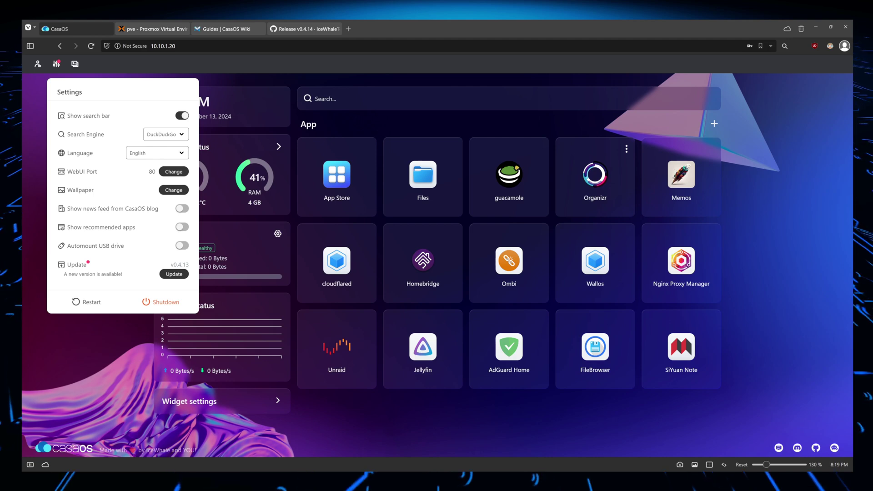
{"action": "left_click", "coordinate": [56, 63]}
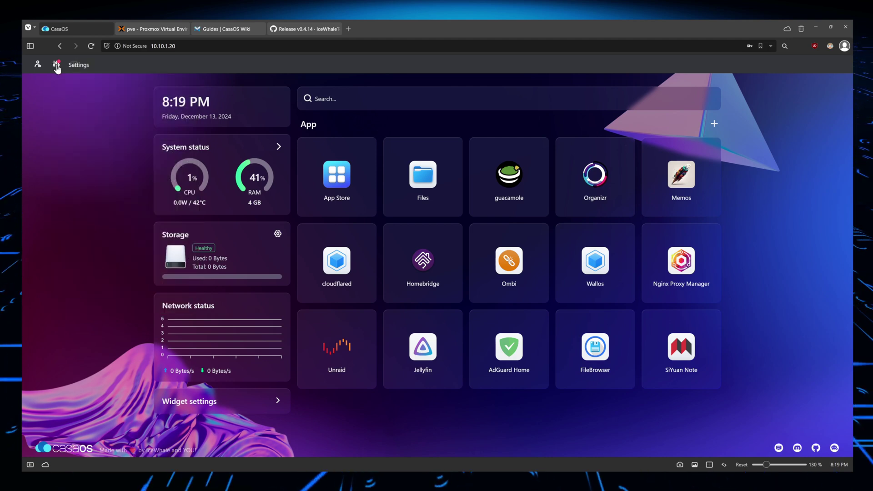
{"action": "left_click", "coordinate": [57, 64]}
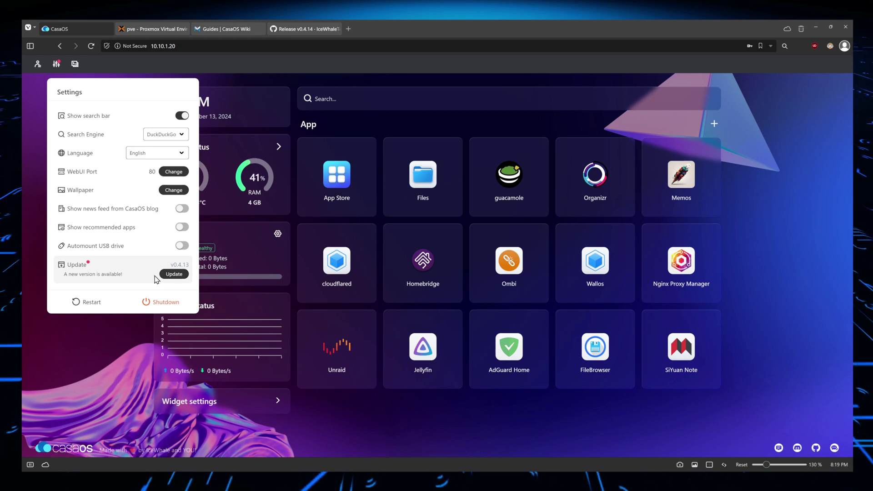
{"action": "left_click", "coordinate": [241, 84]}
{"action": "left_click", "coordinate": [75, 65]}
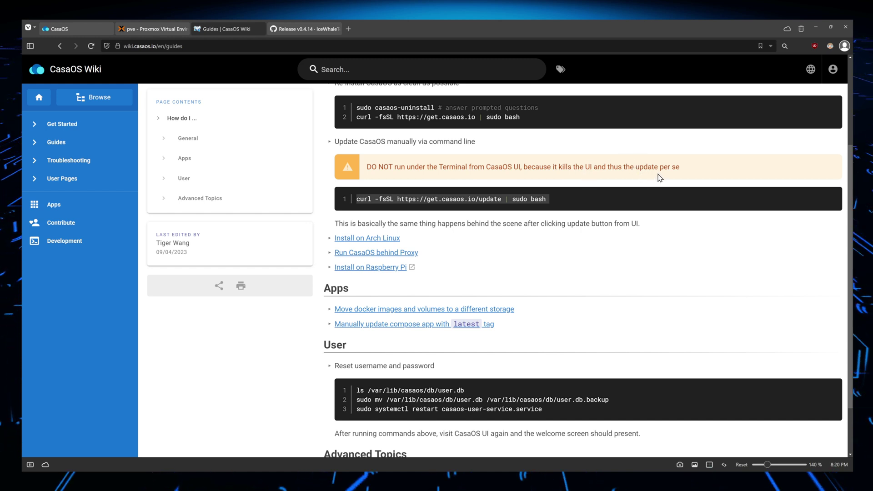
Step: Select the Guides page warning not to run the update from the CasaOS terminal, then scroll to review
{"action": "left_click_drag", "start_coordinate": [681, 168], "coordinate": [351, 167]}
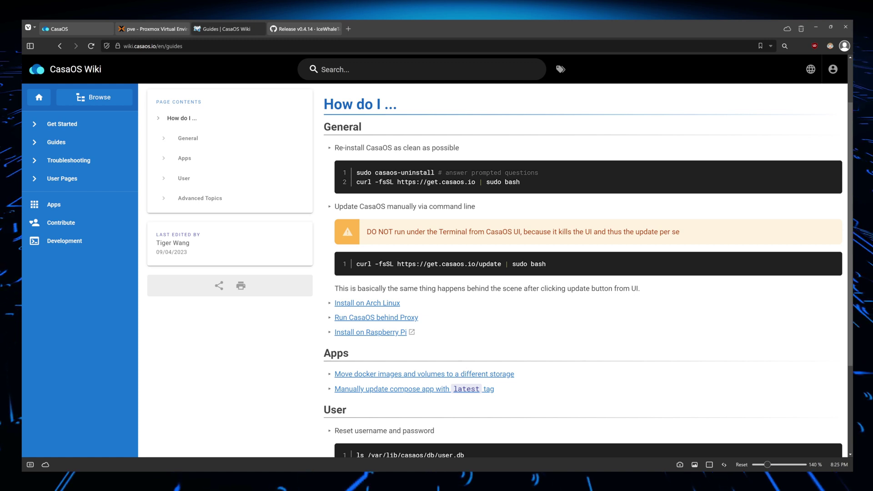
{"action": "scroll", "coordinate": [500, 273], "scroll_direction": "down", "scroll_amount": 3}
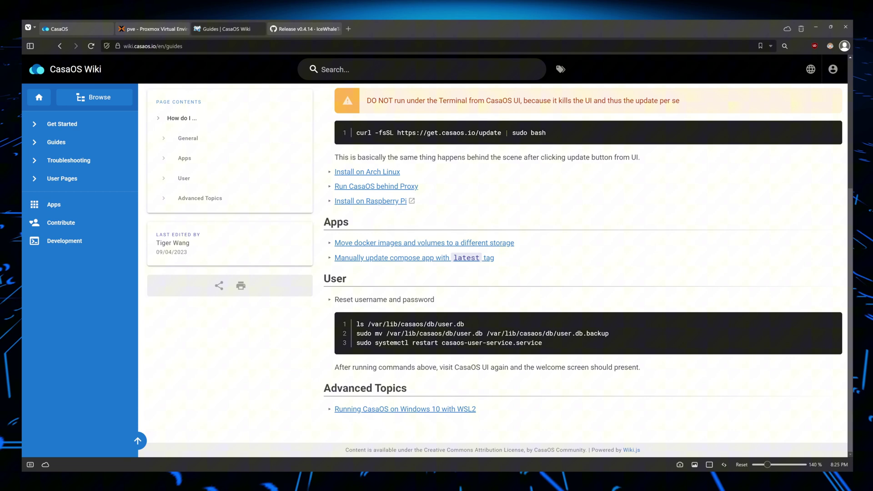
{"action": "scroll", "coordinate": [500, 273], "scroll_direction": "up", "scroll_amount": 5}
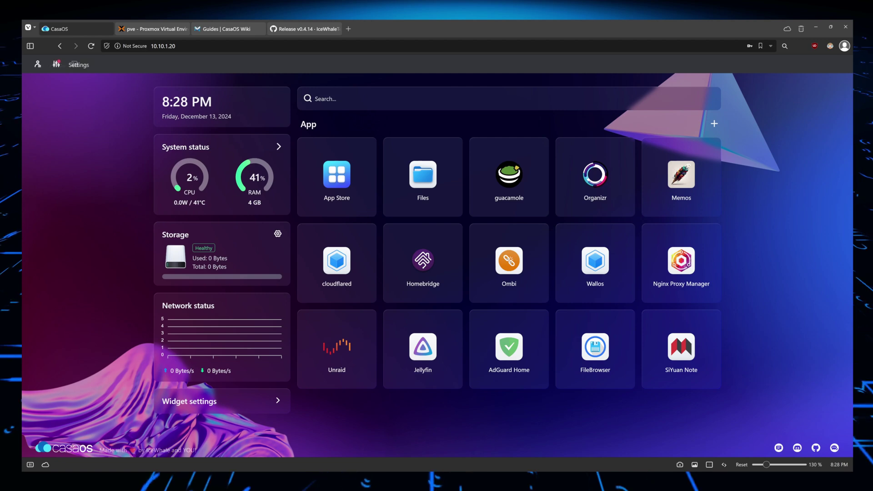
Step: Compare against the v0.4.14 GitHub release, then open the v0.4.14 update details from Settings
{"action": "left_click", "coordinate": [56, 64]}
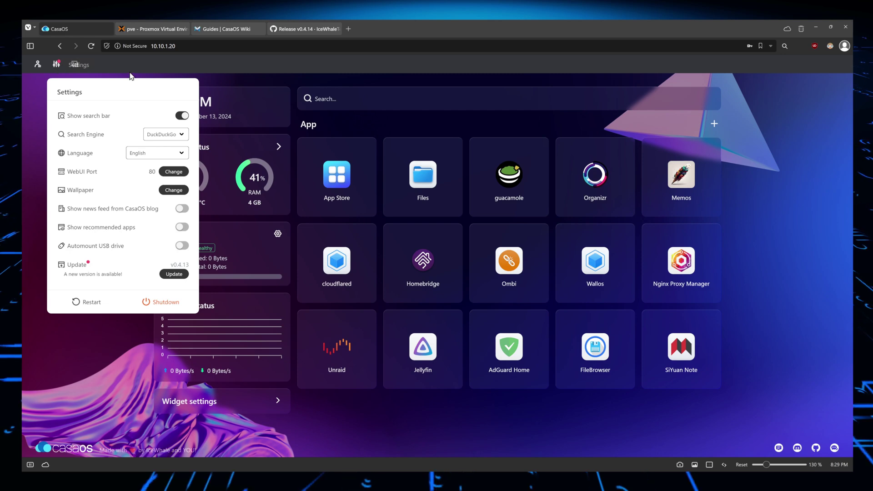
{"action": "left_click", "coordinate": [304, 30]}
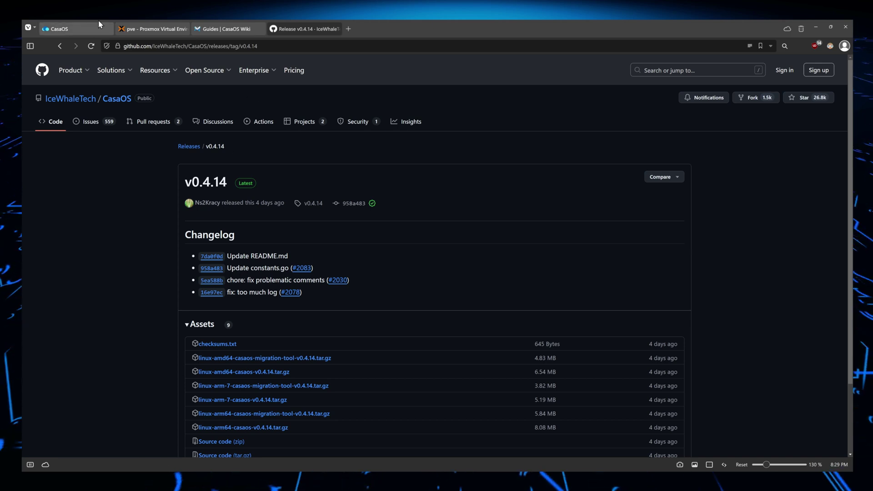
{"action": "left_click", "coordinate": [77, 28]}
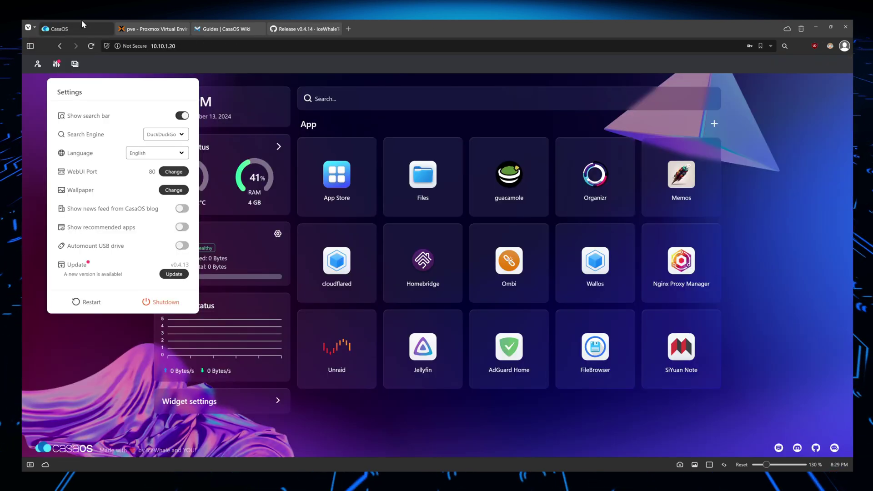
{"action": "left_click", "coordinate": [174, 274]}
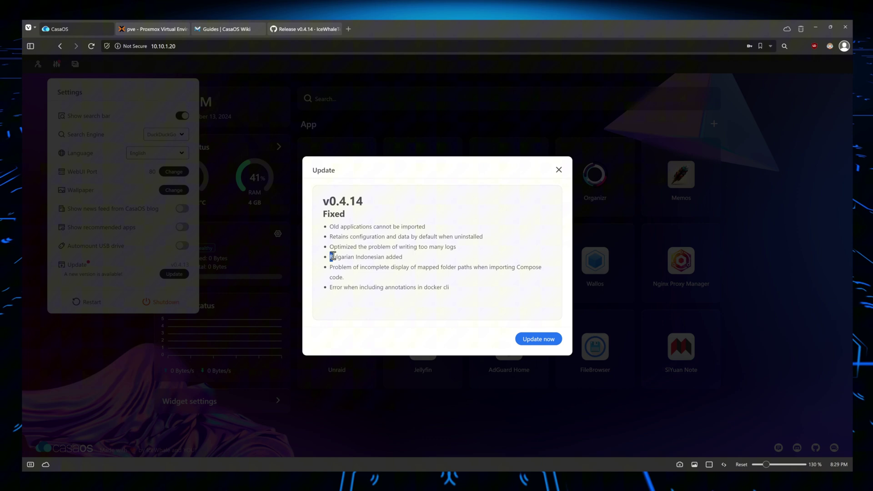
Step: Highlight the Bulgarian/Indonesian changelog line and start the v0.4.14 update with Update now
{"action": "left_click_drag", "start_coordinate": [268, 263], "coordinate": [395, 267]}
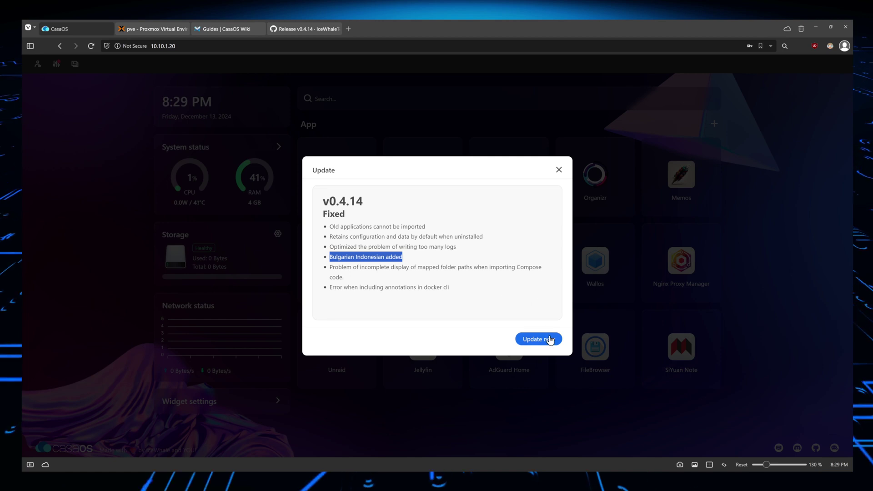
{"action": "left_click", "coordinate": [549, 340]}
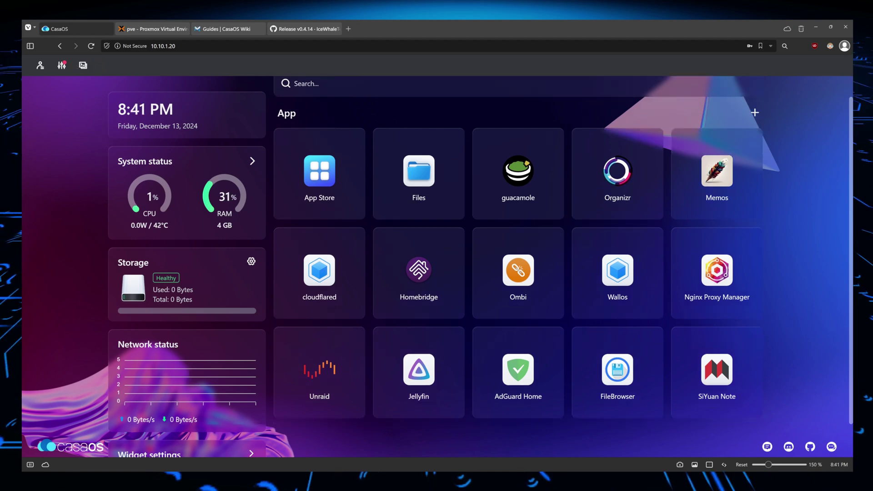
Step: Switch AdGuard Home's image tag from v0.107.41 to latest in its settings and save
{"action": "mouse_move", "coordinate": [718, 270]}
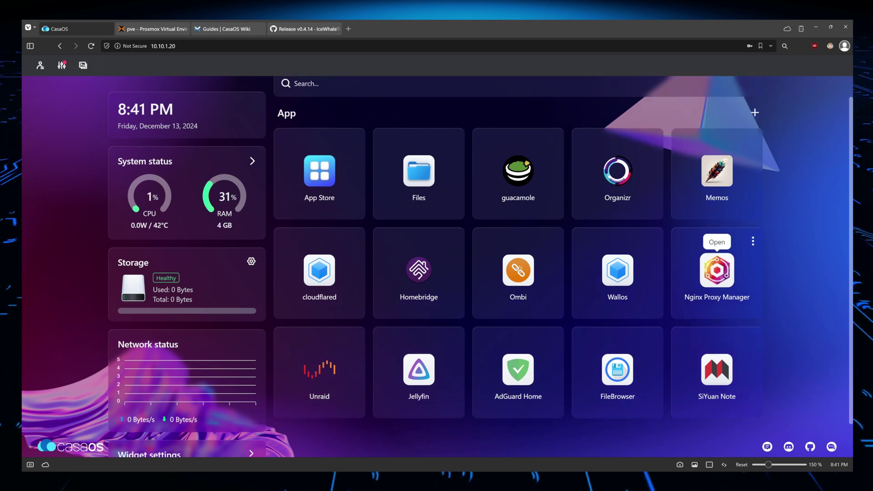
{"action": "left_click", "coordinate": [753, 241]}
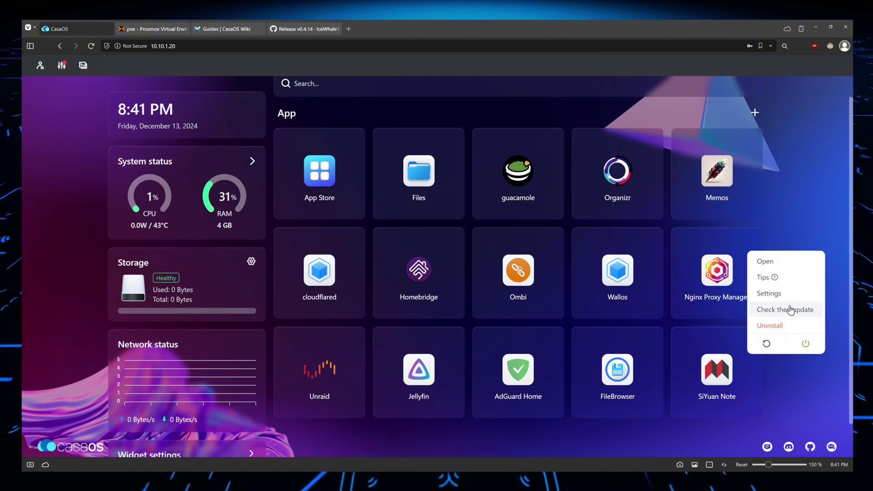
{"action": "left_click", "coordinate": [553, 345]}
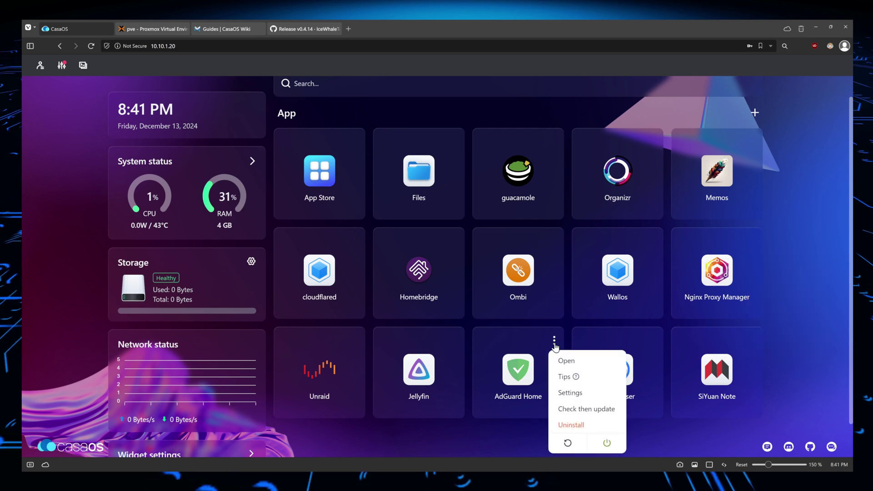
{"action": "left_click", "coordinate": [571, 393]}
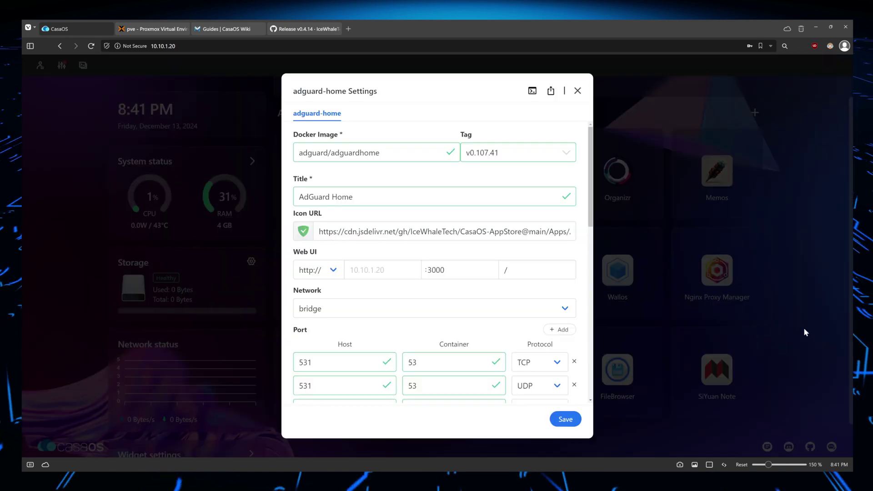
{"action": "left_click_drag", "start_coordinate": [521, 148], "coordinate": [443, 144]}
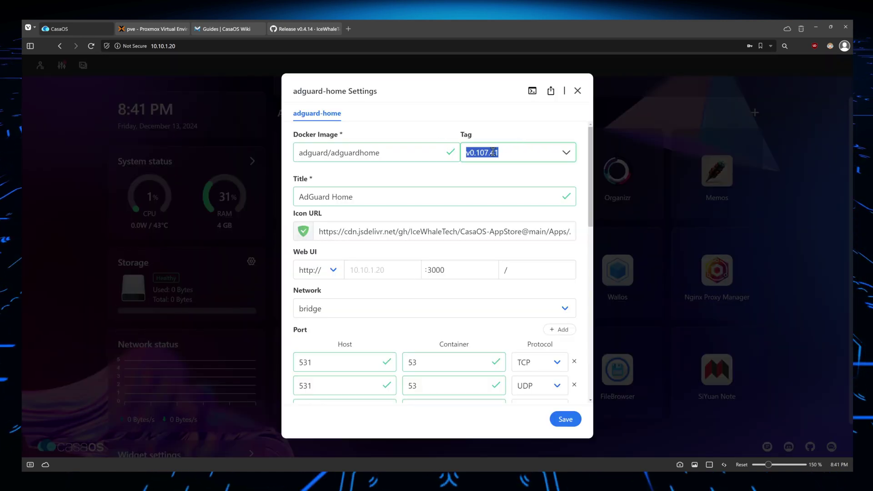
{"action": "left_click", "coordinate": [547, 156]}
{"action": "left_click", "coordinate": [537, 160]}
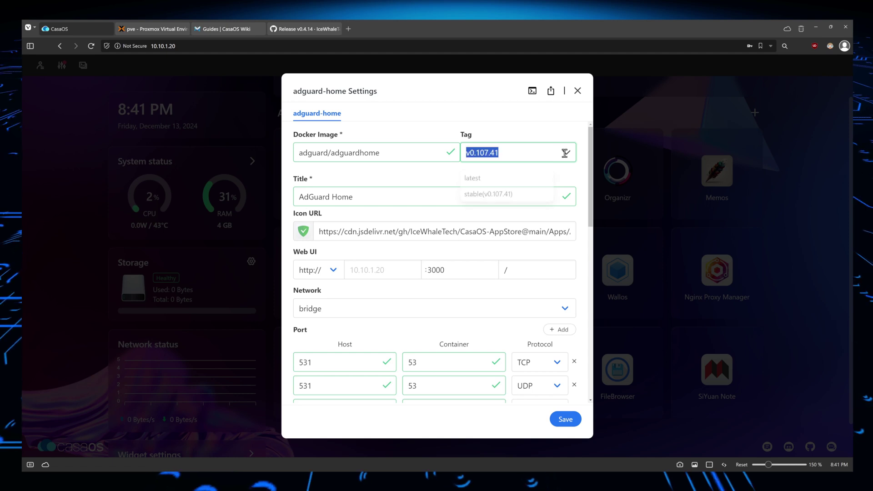
{"action": "left_click", "coordinate": [500, 186]}
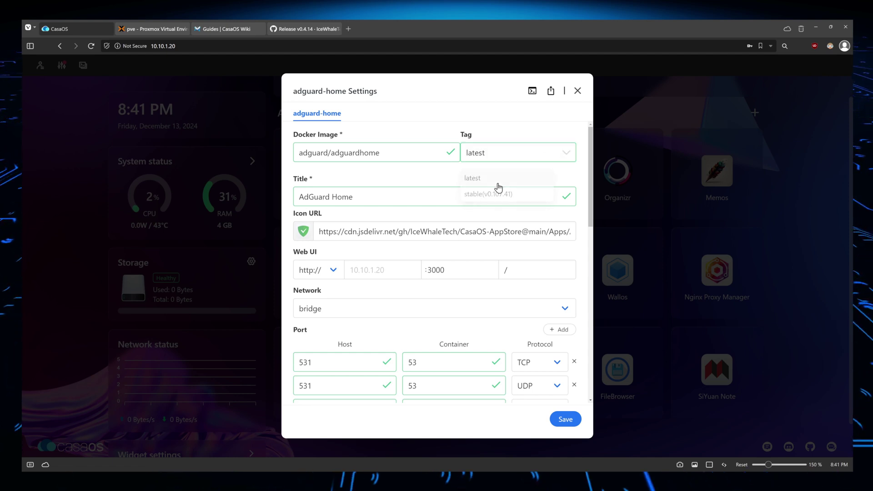
{"action": "left_click", "coordinate": [566, 419]}
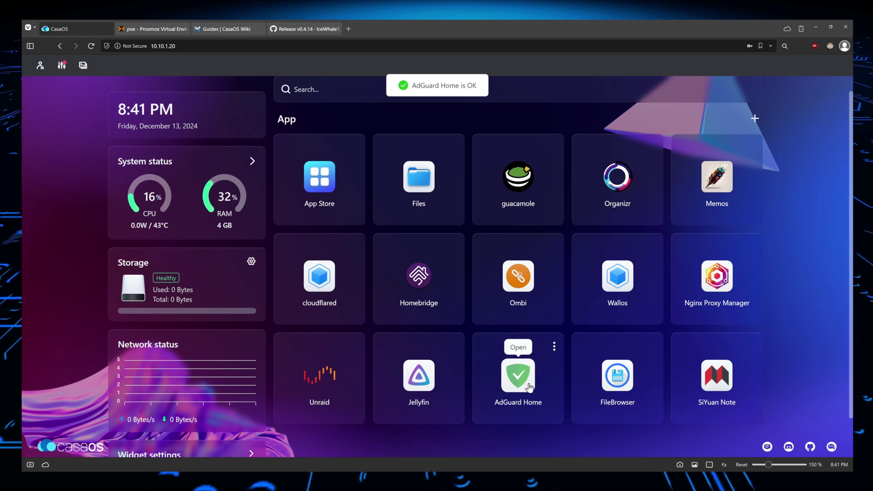
{"action": "left_click", "coordinate": [554, 347]}
Step: Check AdGuard Home for updates, then zoom the Watchtower docs and scroll to Quick Start
{"action": "left_click", "coordinate": [584, 414]}
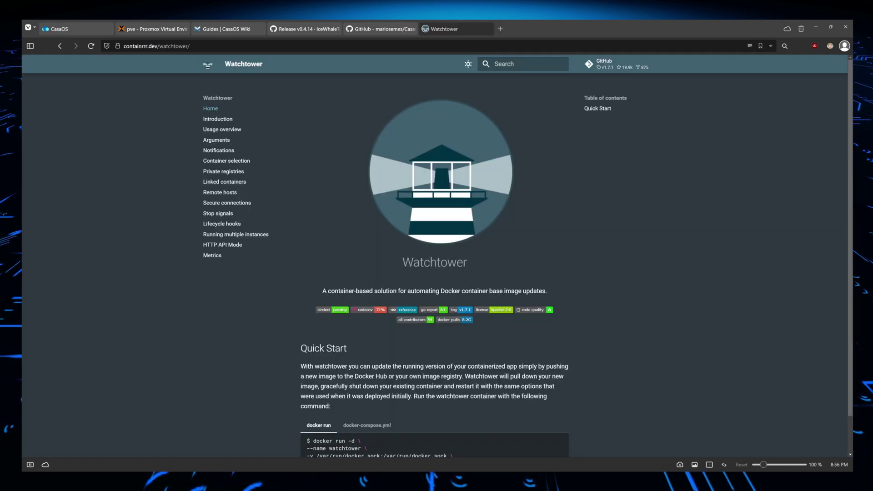
{"action": "key", "text": "ctrl+plus"}
{"action": "key", "text": "ctrl+plus"}
{"action": "key", "text": "ctrl+plus"}
{"action": "key", "text": "ctrl+plus"}
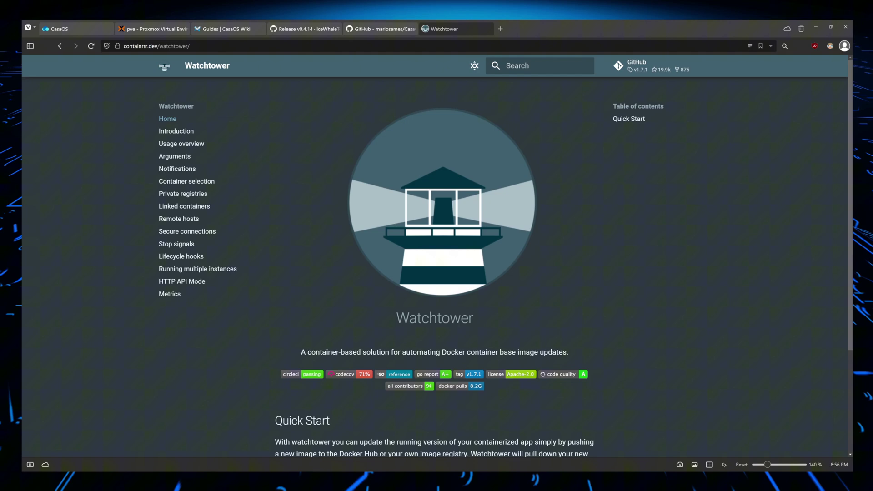
{"action": "scroll", "coordinate": [434, 254], "scroll_direction": "down", "scroll_amount": 3}
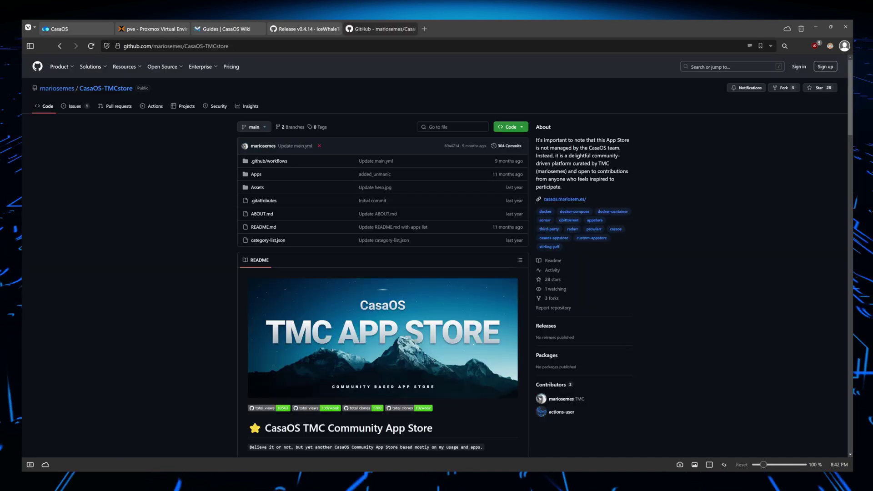
Step: Highlight the CasaOS-TMCstore About description and README tagline, enlarging the README text
{"action": "left_click_drag", "start_coordinate": [537, 125], "coordinate": [616, 186]}
{"action": "scroll", "coordinate": [616, 187], "scroll_direction": "down", "scroll_amount": 4}
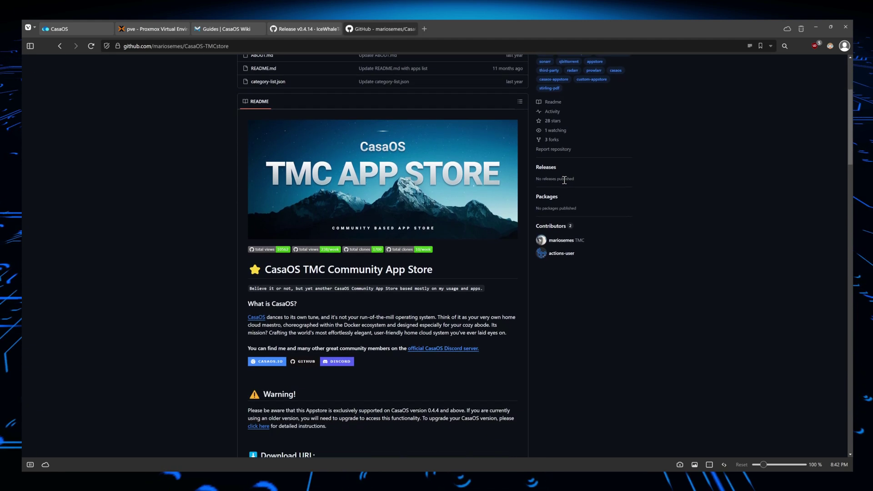
{"action": "scroll", "coordinate": [566, 184], "scroll_direction": "down", "scroll_amount": 2}
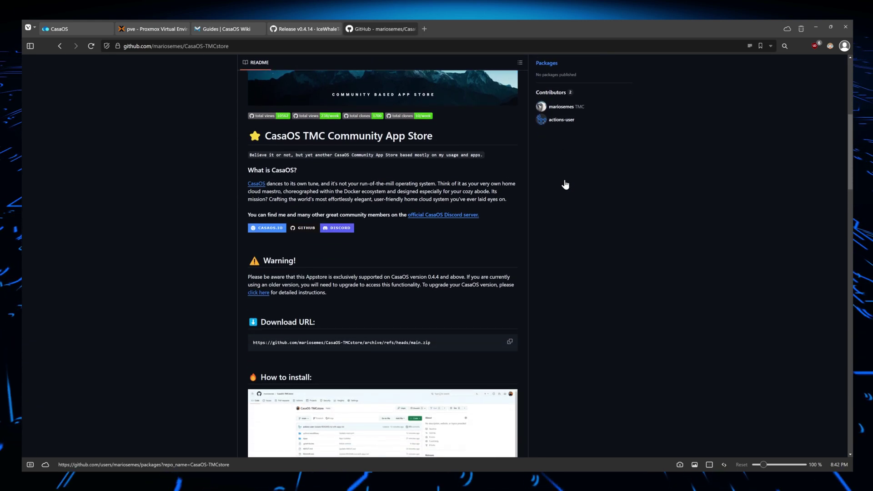
{"action": "triple_click", "coordinate": [290, 154]}
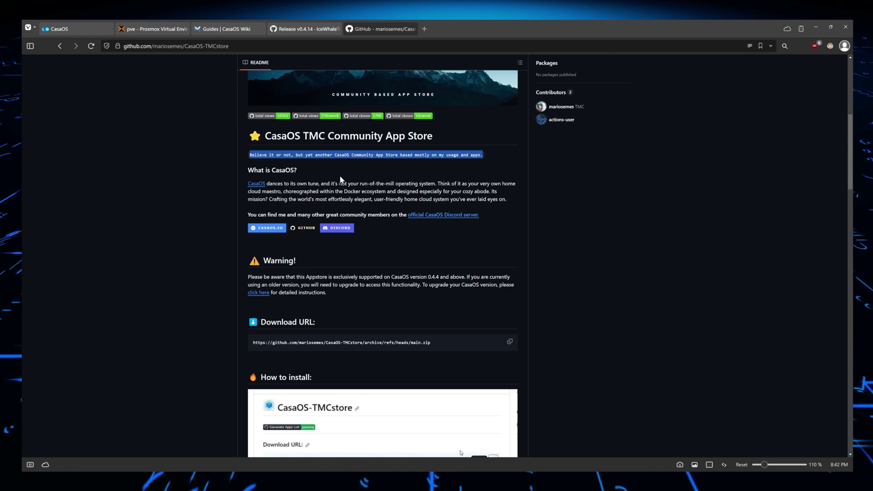
{"action": "key", "text": "ctrl+plus"}
{"action": "key", "text": "ctrl+plus"}
{"action": "key", "text": "ctrl+plus"}
{"action": "key", "text": "ctrl+plus"}
{"action": "key", "text": "ctrl+plus"}
{"action": "key", "text": "ctrl+plus"}
{"action": "key", "text": "ctrl+plus"}
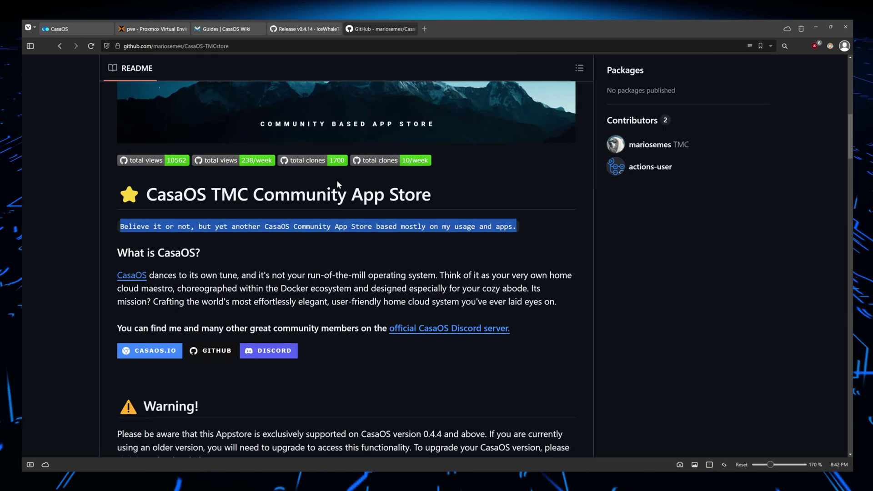
{"action": "scroll", "coordinate": [336, 182], "scroll_direction": "down", "scroll_amount": 3}
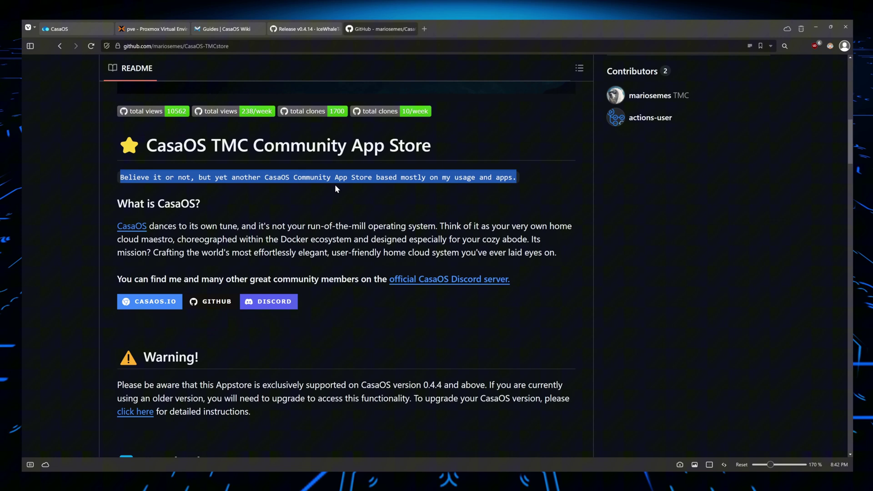
Step: Highlight the README's Warning paragraph about the CasaOS 0.4.4 requirement, then clear the selection
{"action": "double_click", "coordinate": [250, 286]}
{"action": "triple_click", "coordinate": [250, 289]}
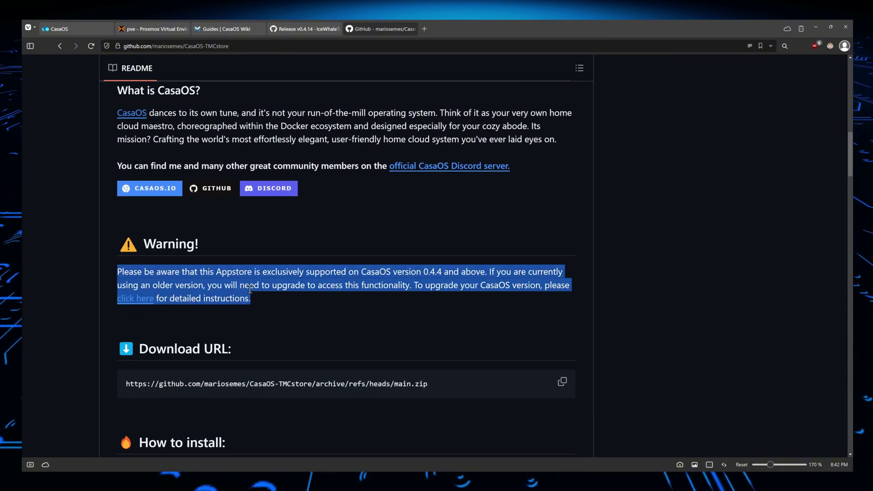
{"action": "scroll", "coordinate": [250, 289], "scroll_direction": "down", "scroll_amount": 2}
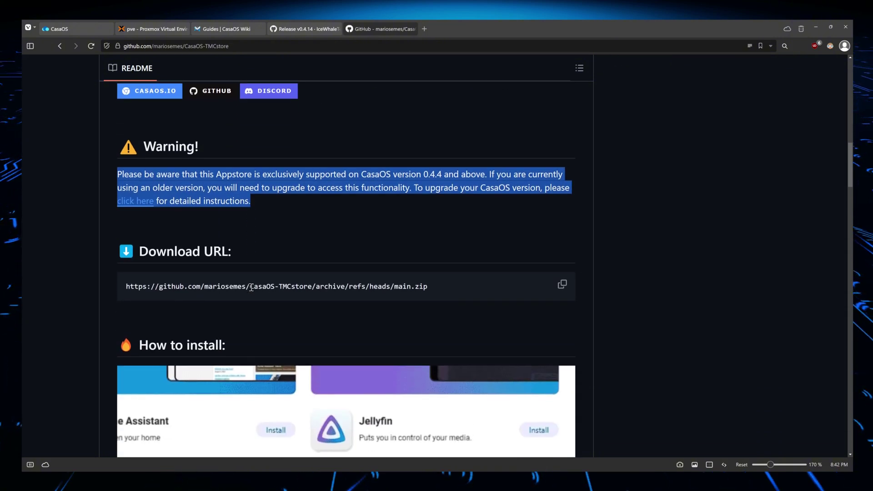
{"action": "scroll", "coordinate": [251, 287], "scroll_direction": "down", "scroll_amount": 1}
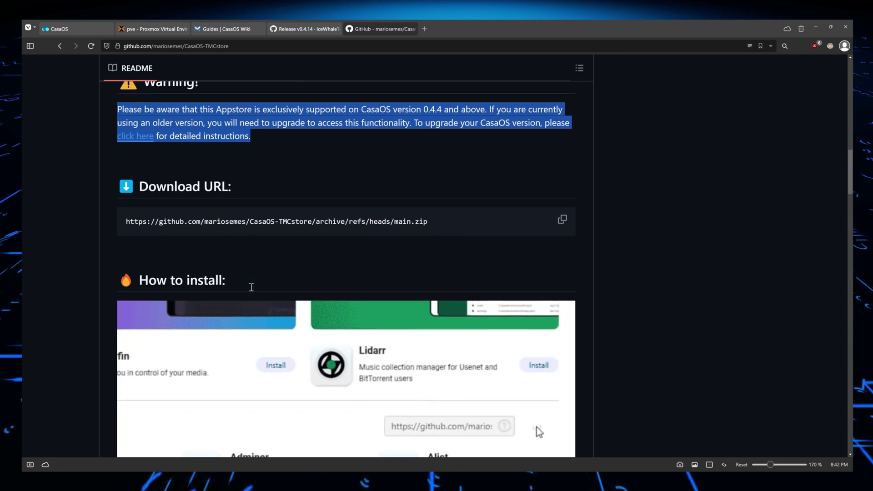
{"action": "scroll", "coordinate": [251, 288], "scroll_direction": "up", "scroll_amount": 2}
{"action": "left_click", "coordinate": [215, 182]}
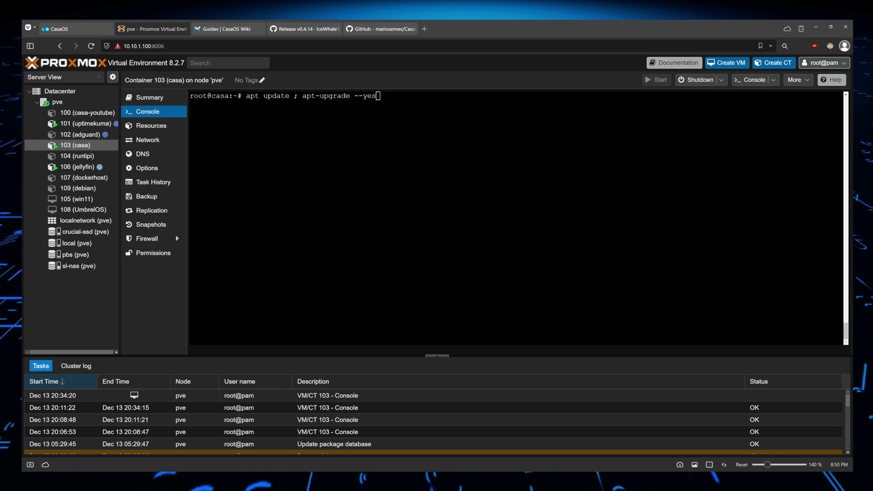
Step: Highlight the 'apt update ; apt-upgrade --yes' command in container 103's console
{"action": "left_click", "coordinate": [396, 105]}
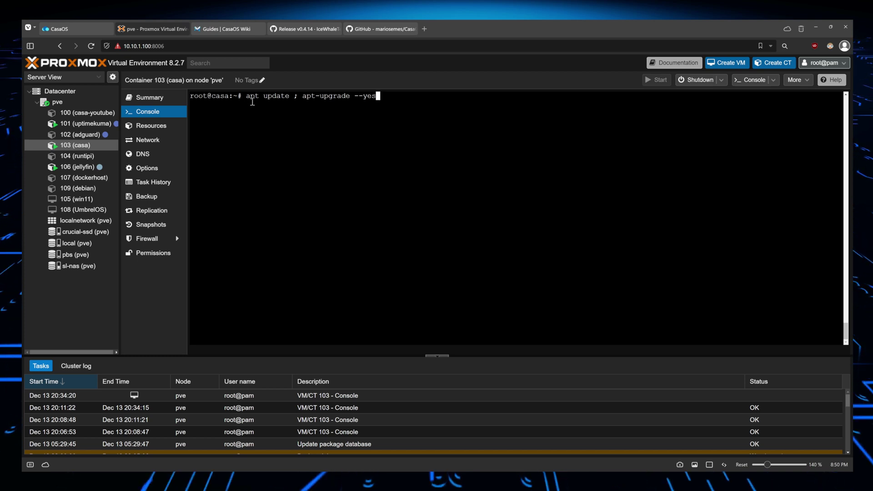
{"action": "left_click_drag", "start_coordinate": [247, 98], "coordinate": [402, 97]}
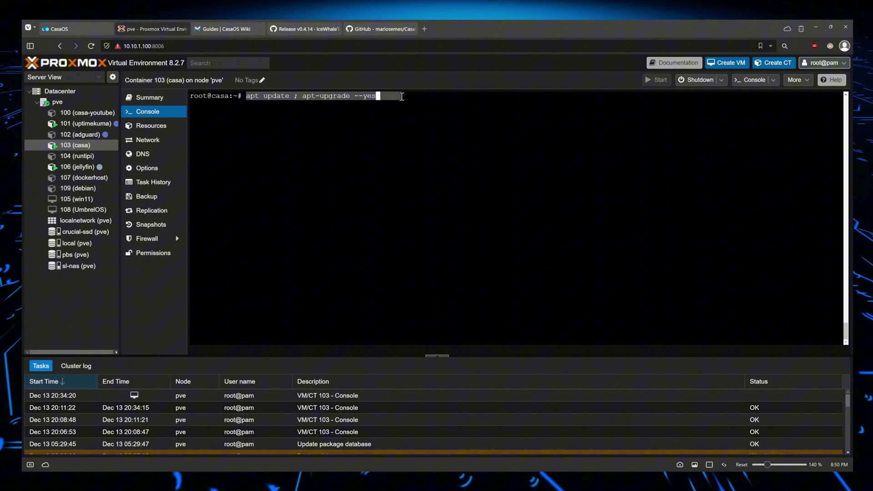